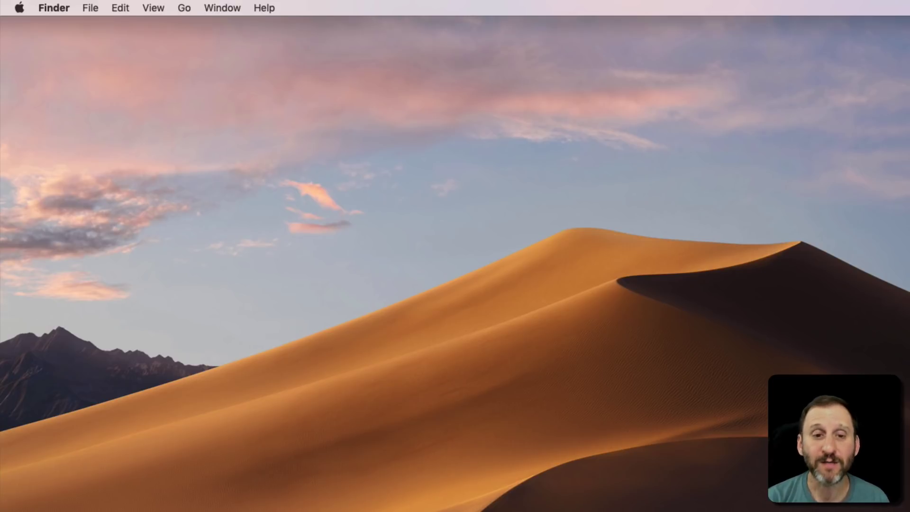
Open the Voice Memos app.
key(super+space)
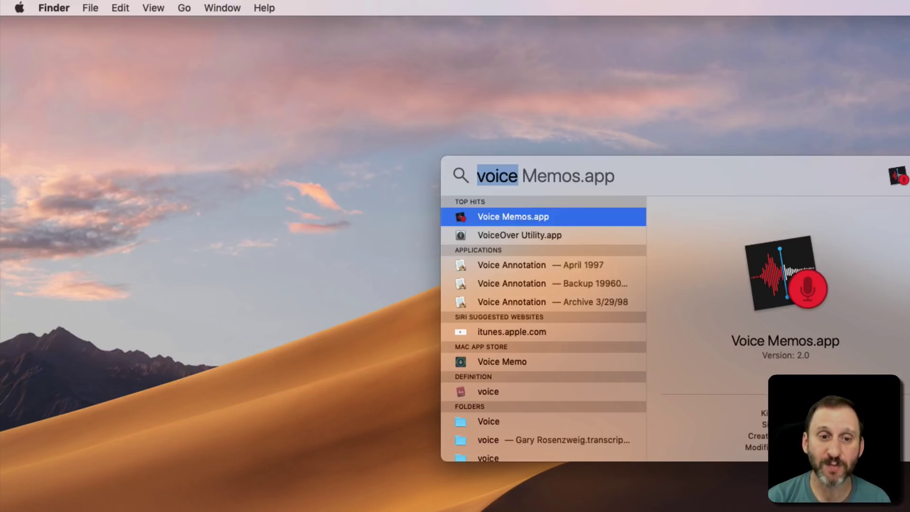
key(Return)
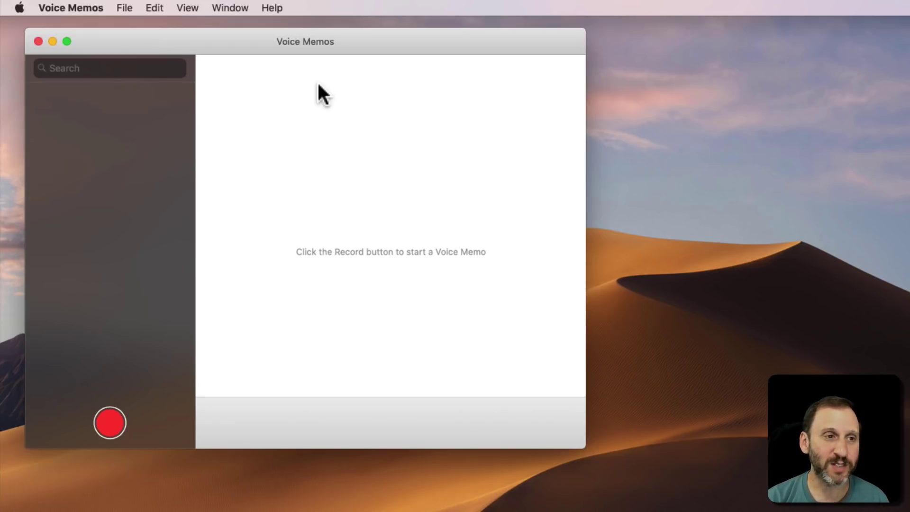
Examine the Clear Deleted and Audio Quality options in the Voice Memos preferences, keep After 30 Days and Compressed, and close the preferences.
click(84, 5)
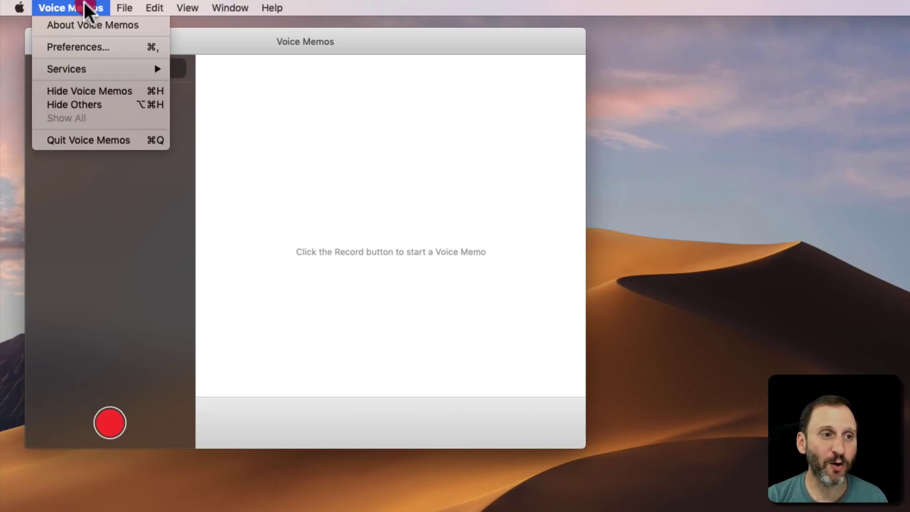
click(92, 48)
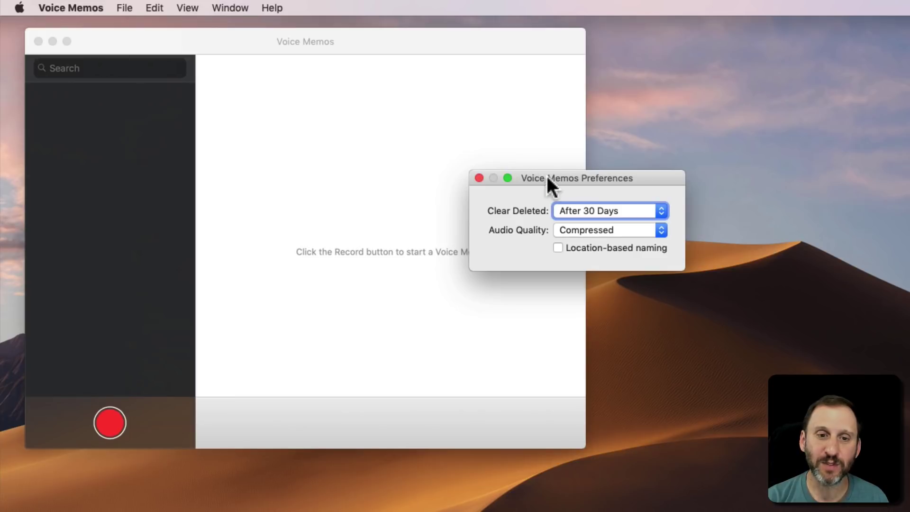
drag(550, 177, 351, 135)
click(375, 168)
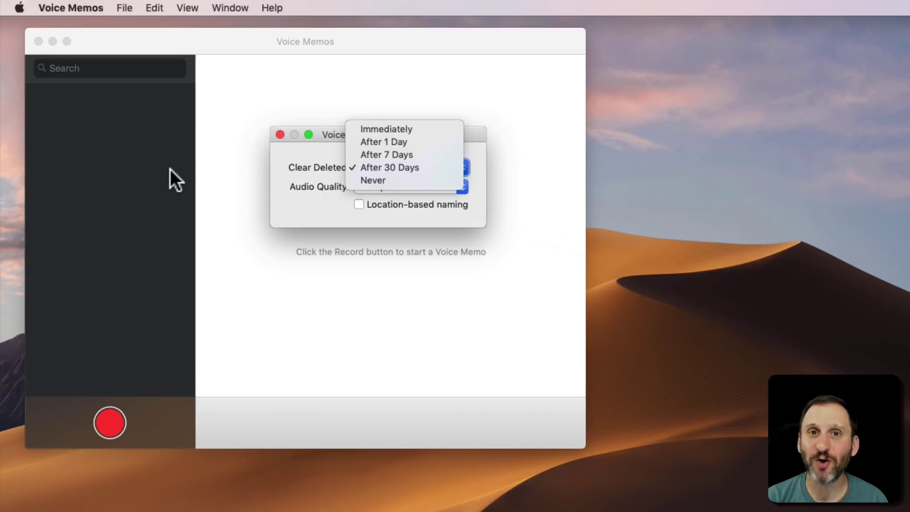
click(386, 167)
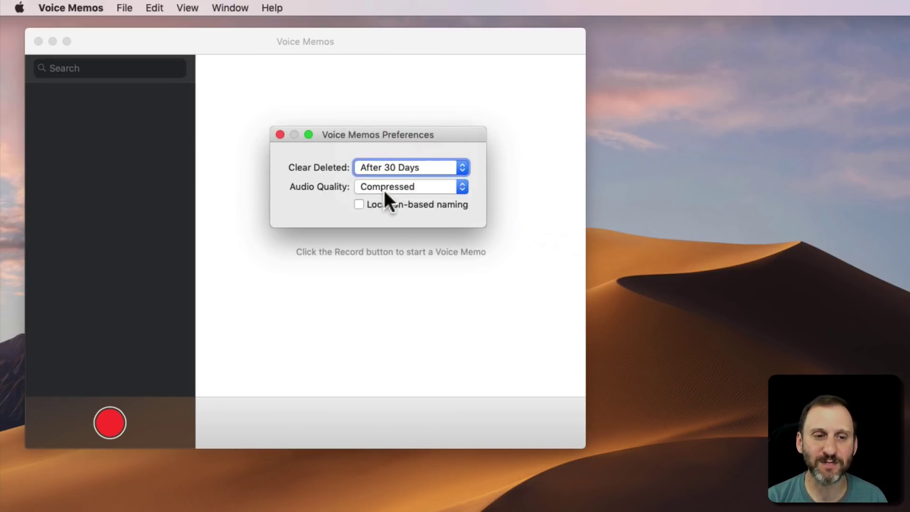
click(391, 186)
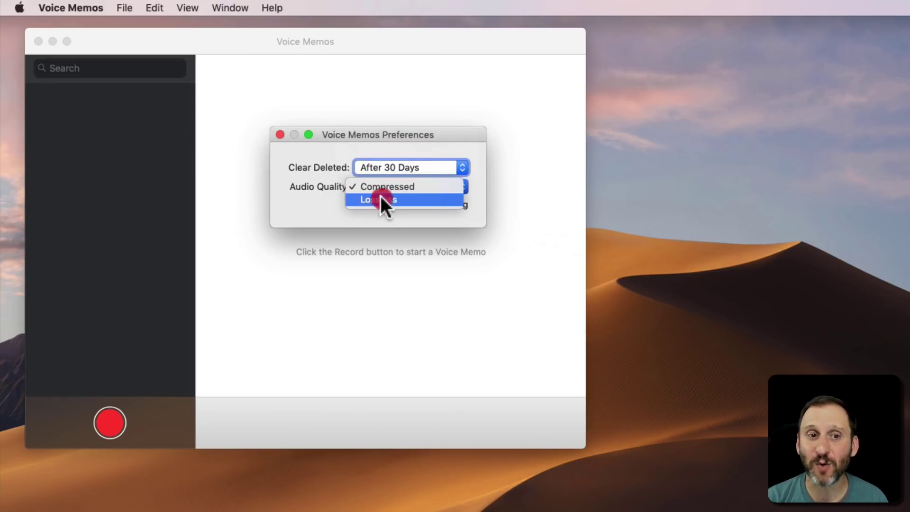
click(265, 178)
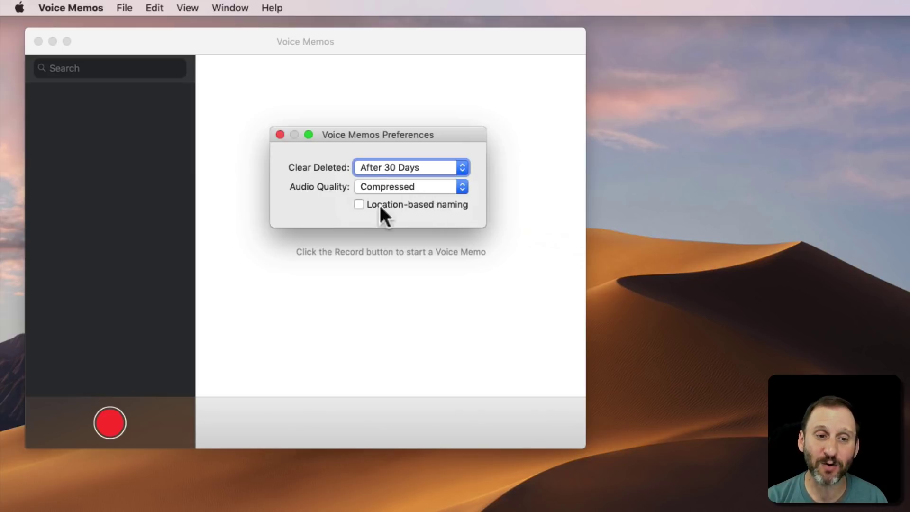
click(279, 134)
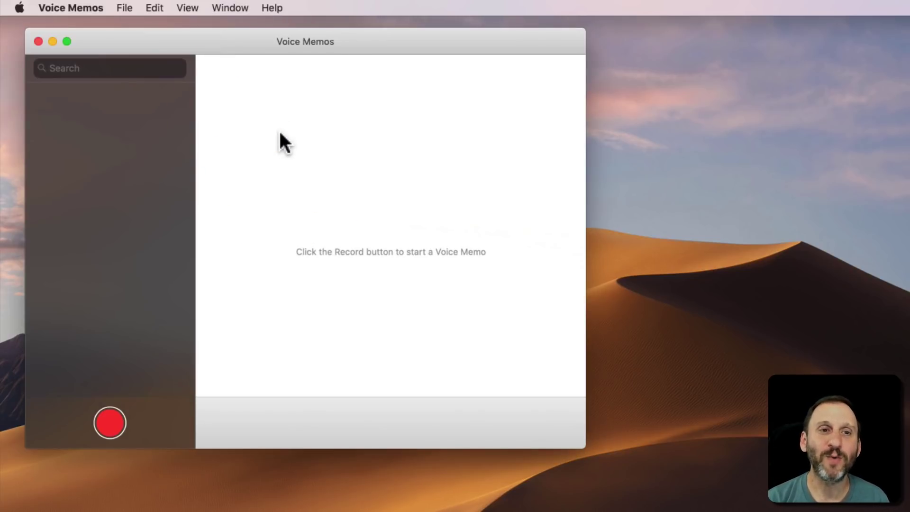
Record a new voice memo about 3.5 seconds long and play it back.
click(109, 422)
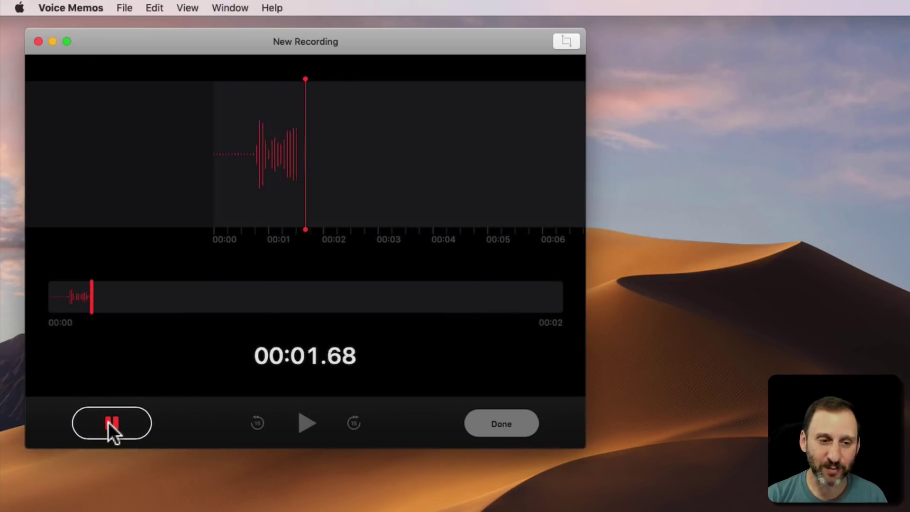
click(108, 422)
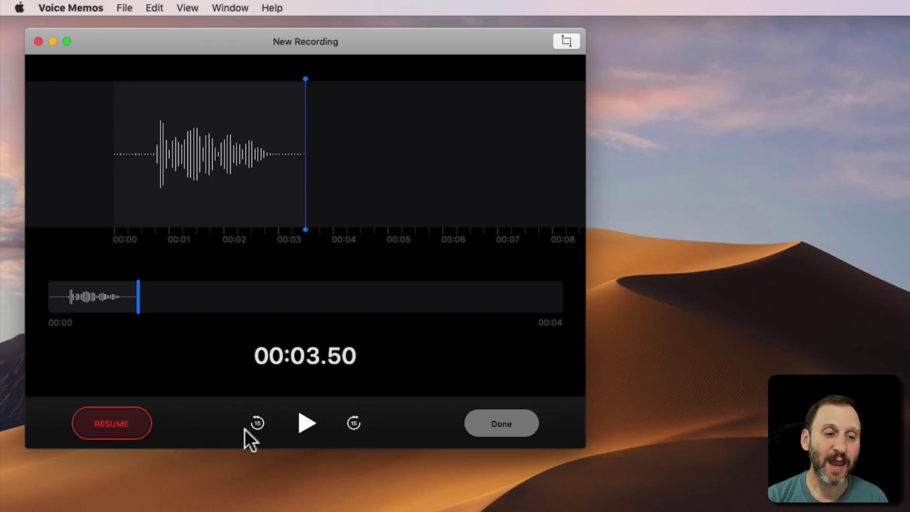
click(311, 426)
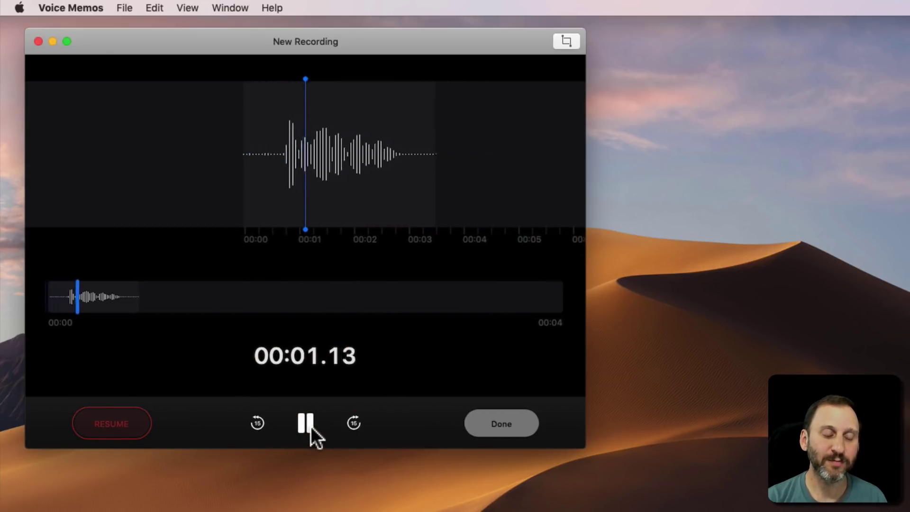
click(311, 426)
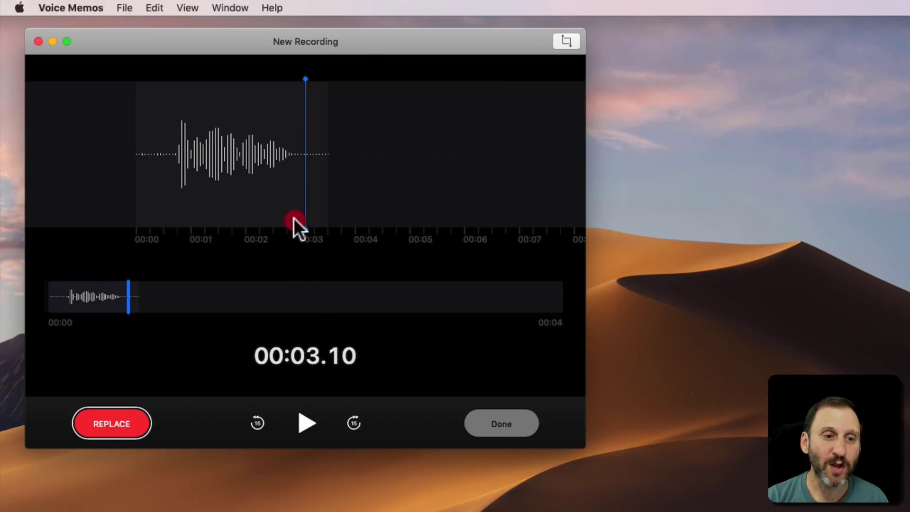
Replace the memo's audio from about 2.9 seconds onward with a new take ending at about 5.5 seconds, and finish the recording.
mouse_move(127, 293)
mouse_down()
mouse_move(62, 298)
mouse_move(122, 297)
mouse_up()
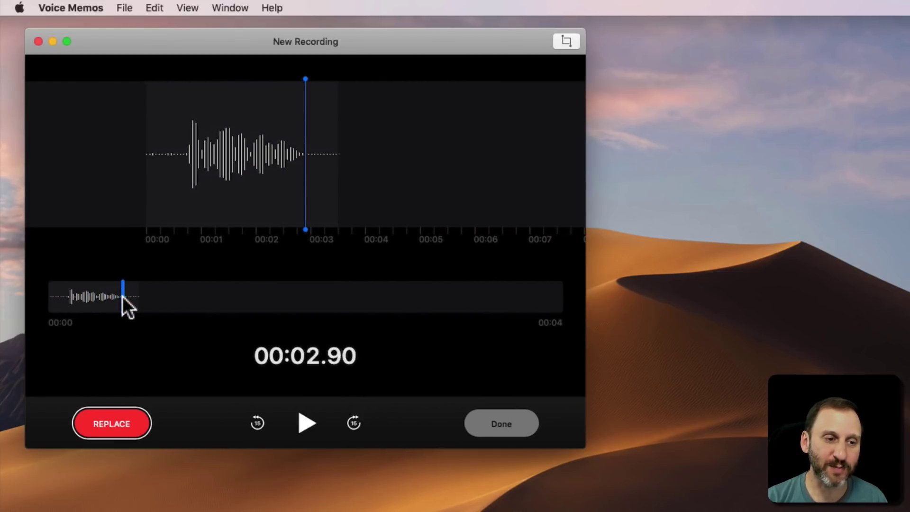
click(112, 423)
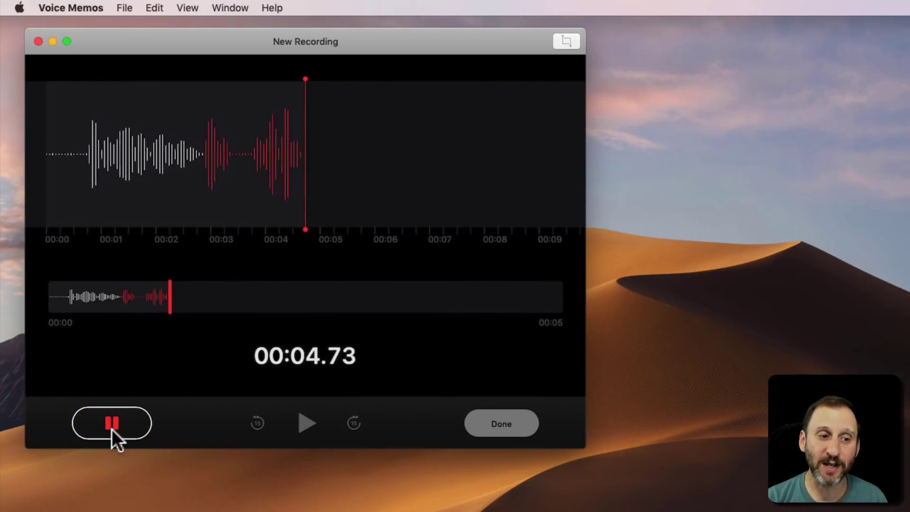
click(111, 428)
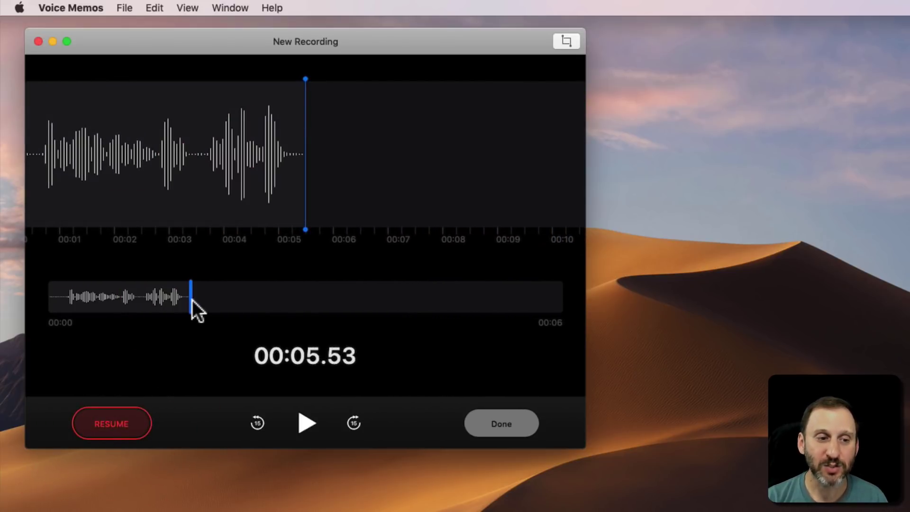
drag(191, 298, 212, 303)
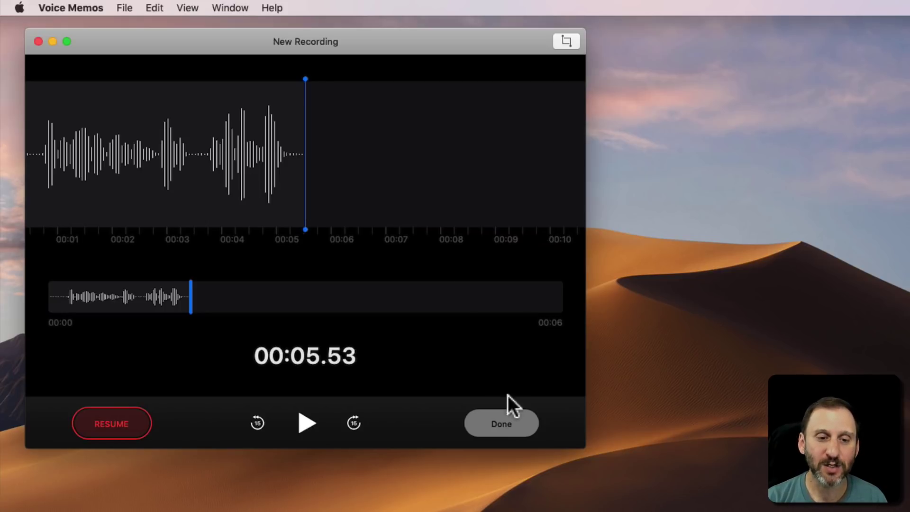
click(502, 419)
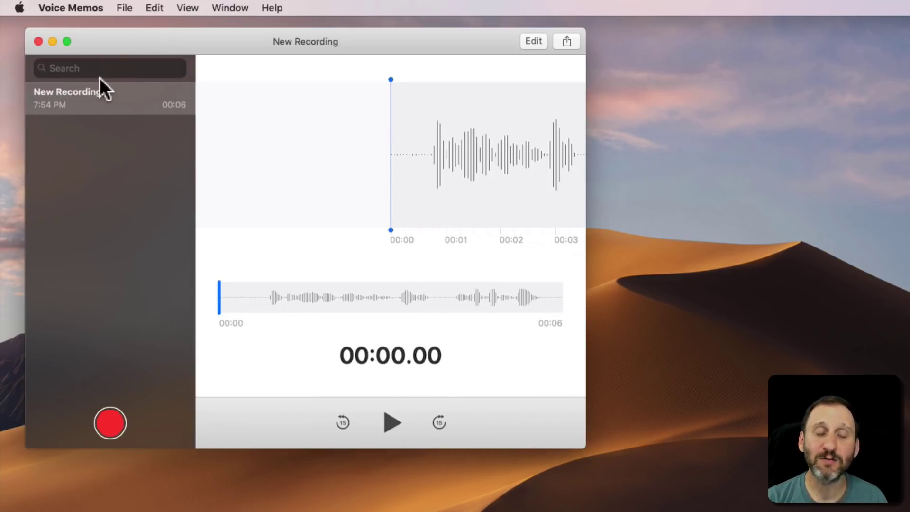
Open the name of the new recording for editing and leave it without entering a new one.
double_click(64, 91)
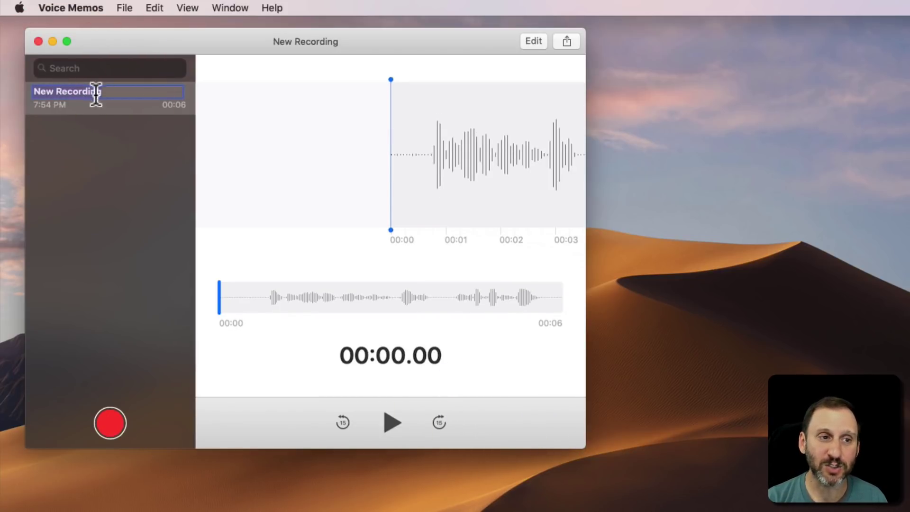
click(94, 121)
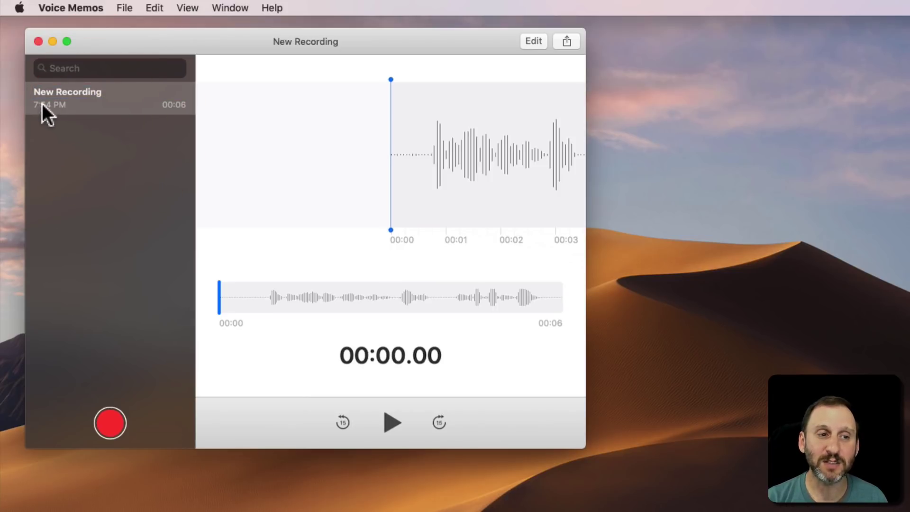
Play the start of the recording briefly and move the playhead to about 2.5 seconds.
click(389, 420)
click(388, 420)
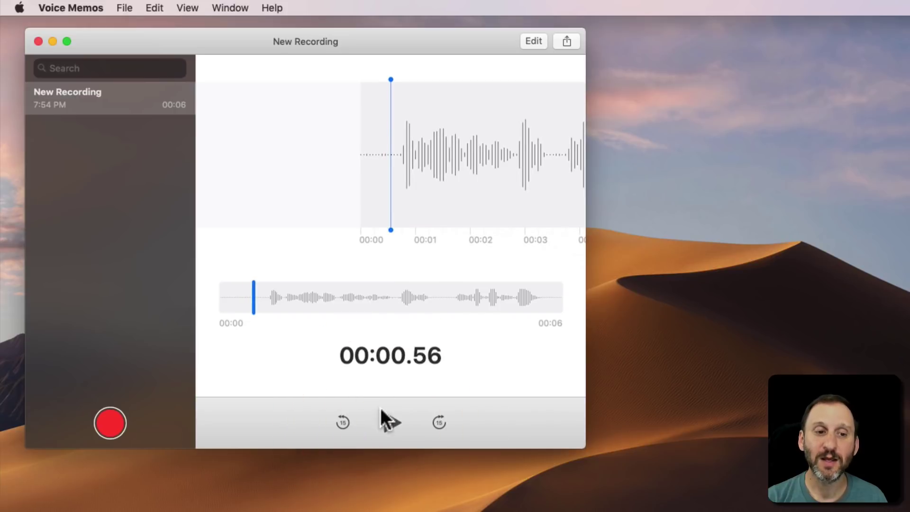
drag(254, 296, 385, 310)
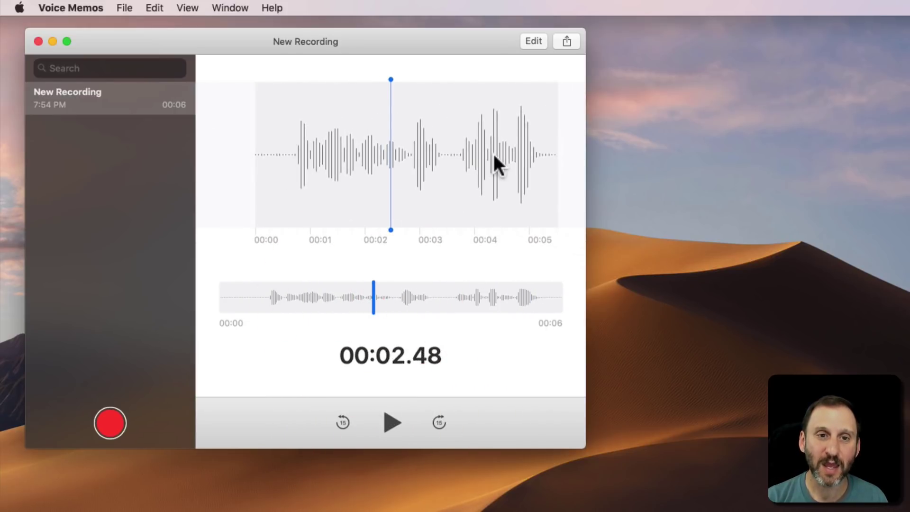
Open the recording for editing, move the playhead to the end of the audio, and leave the editor.
click(534, 40)
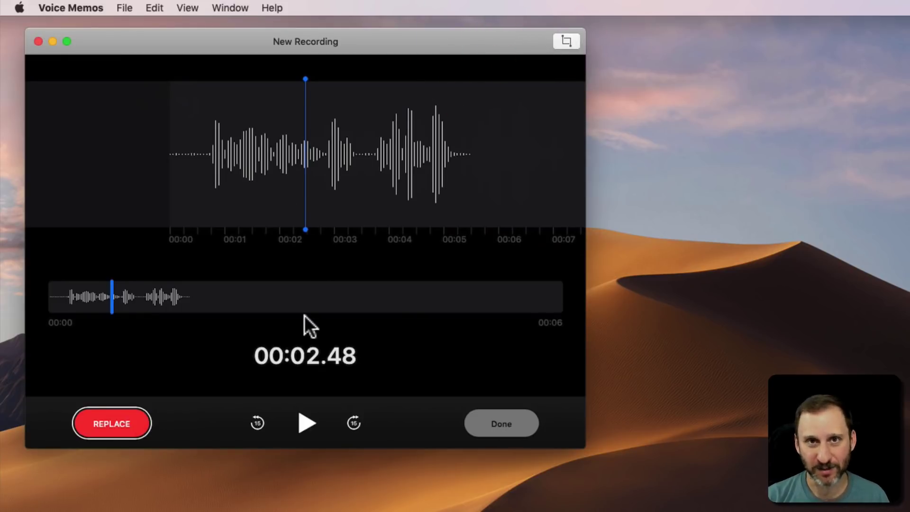
drag(113, 296, 258, 306)
click(488, 424)
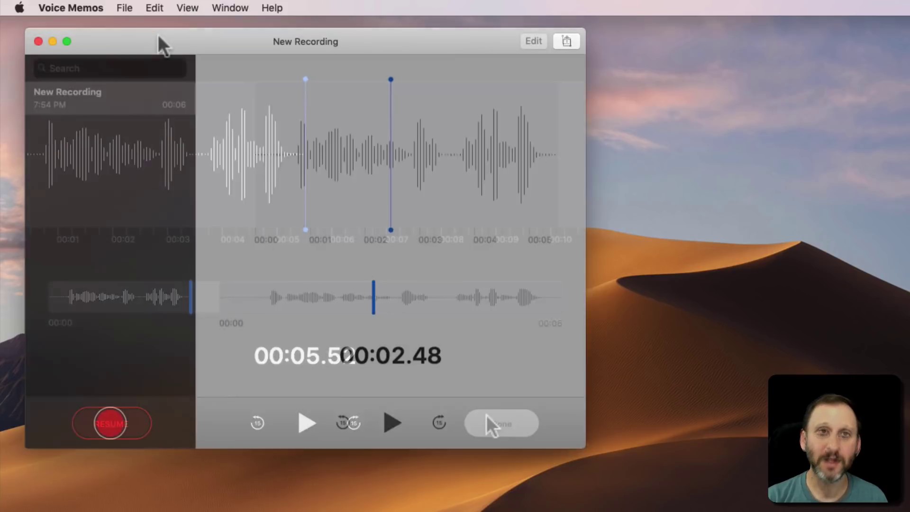
Try trimming the recording by marking the range from about 1.8 to 3.6 seconds, and cancel the trim.
click(127, 8)
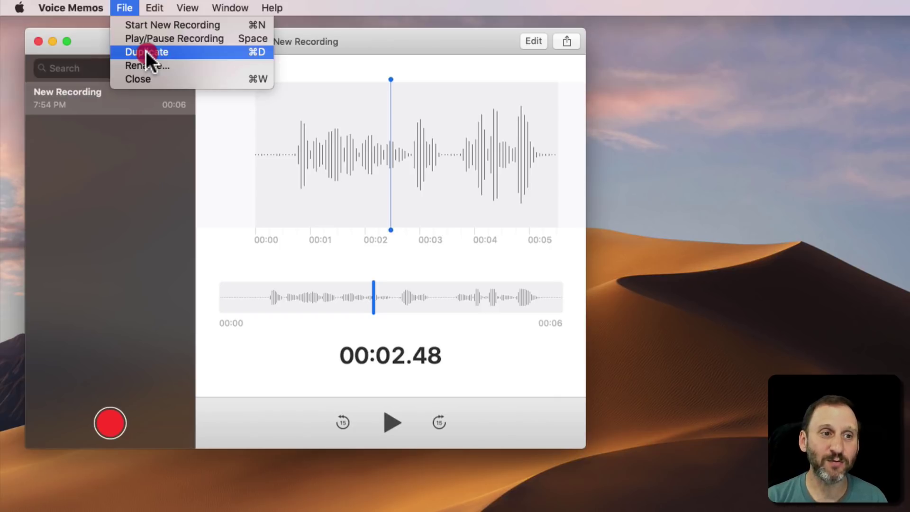
mouse_move(150, 9)
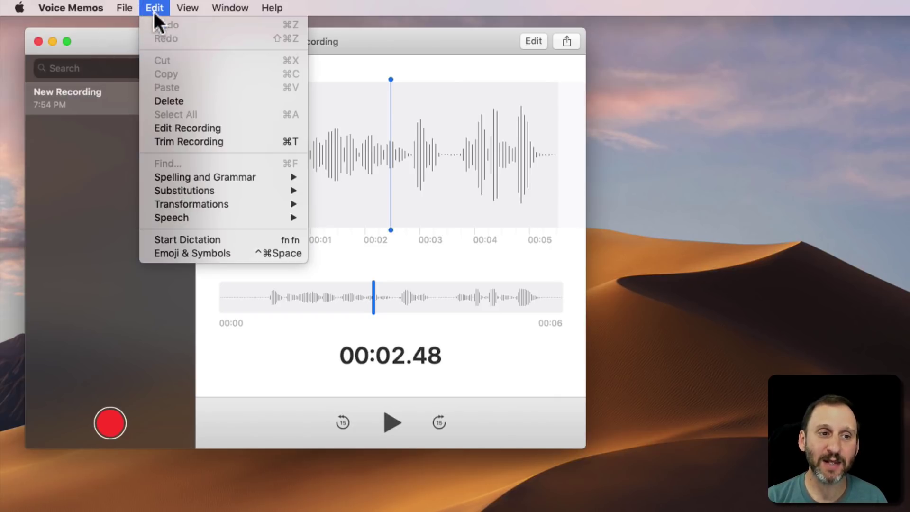
click(191, 138)
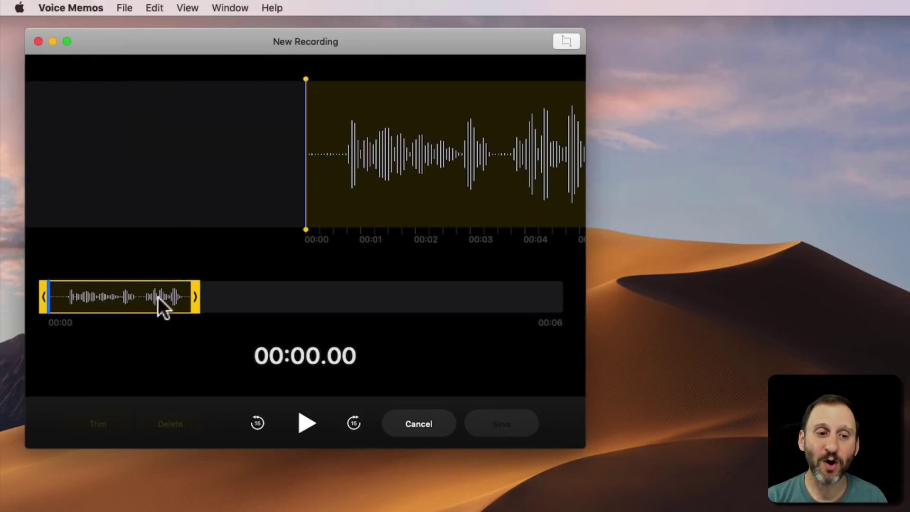
drag(41, 305, 88, 296)
drag(191, 292, 144, 293)
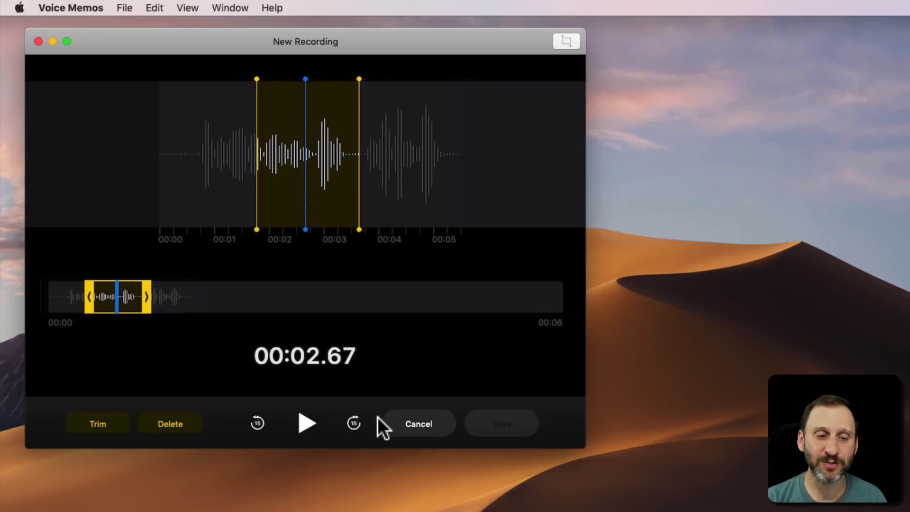
click(405, 419)
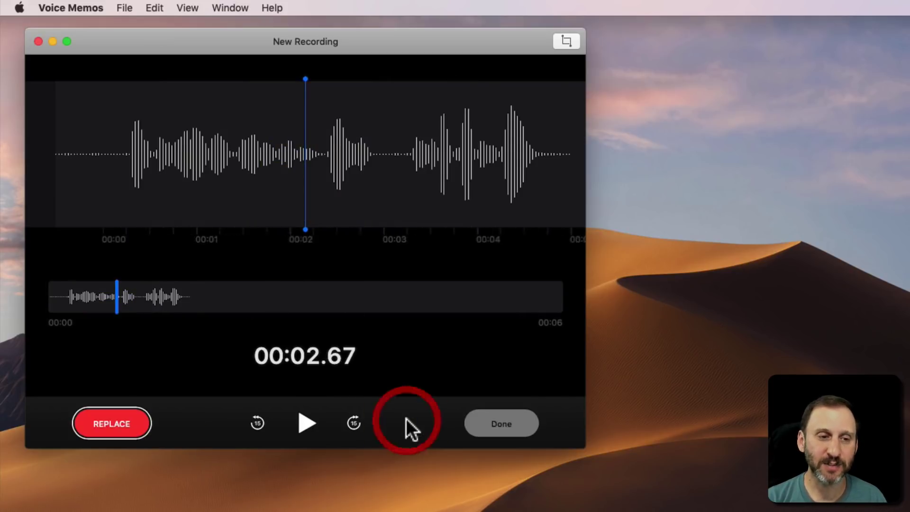
Reopen the recording's trim view, cancel it, and finish editing.
click(158, 5)
click(499, 424)
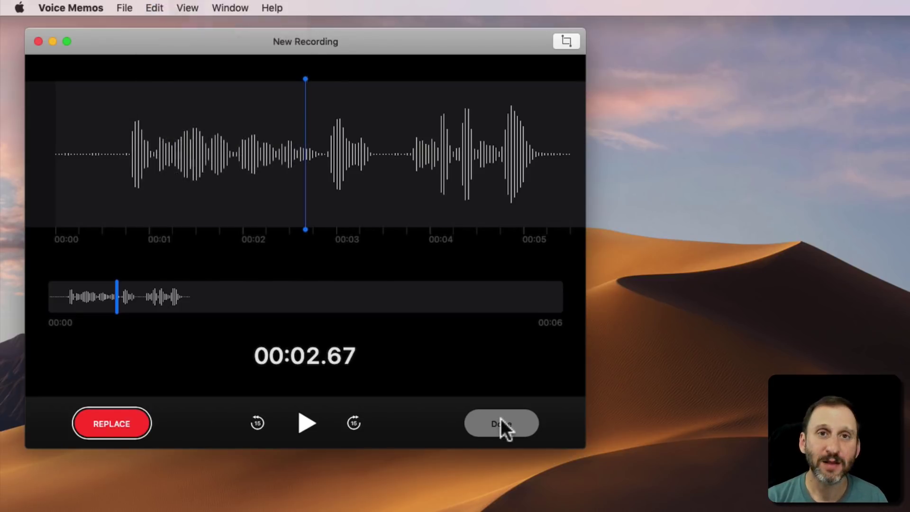
click(566, 41)
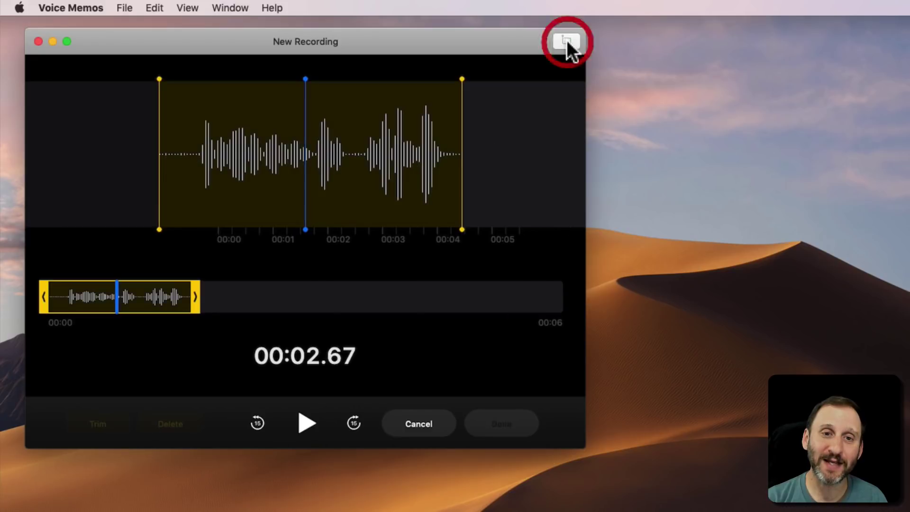
click(433, 422)
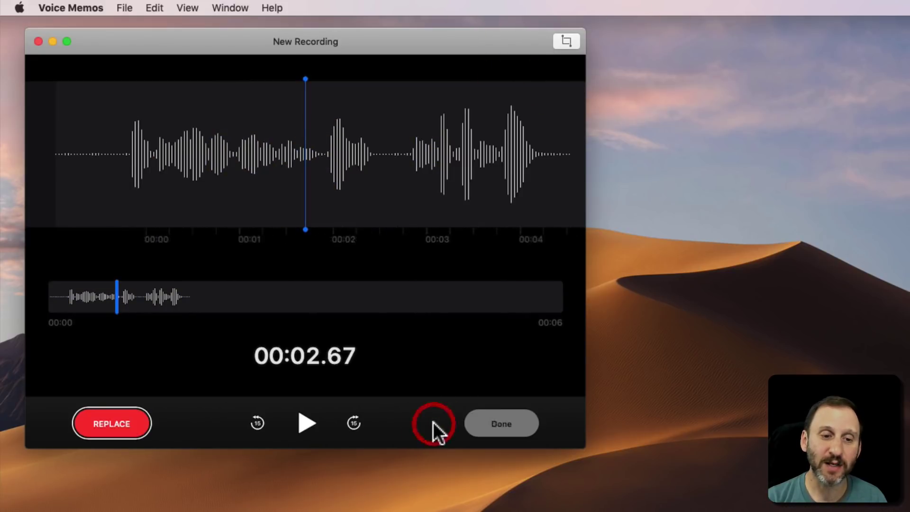
click(494, 426)
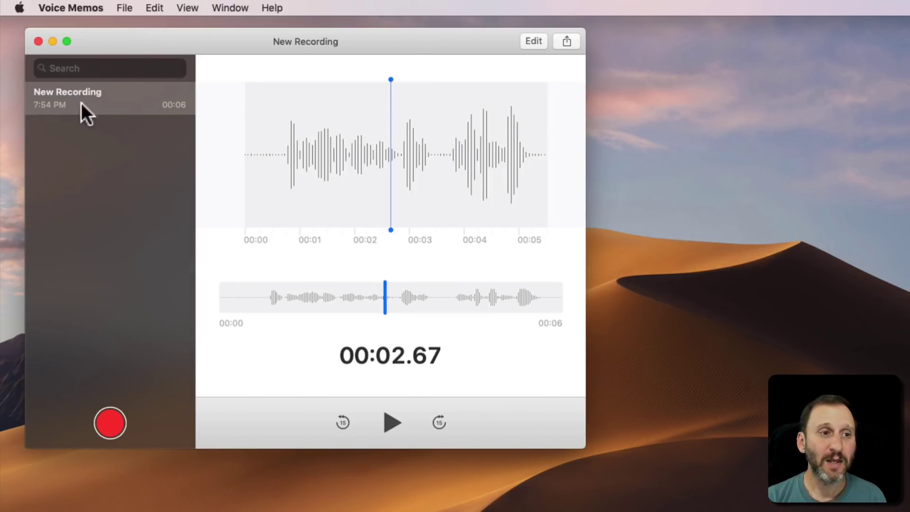
Record a second voice memo about 2 seconds long and finish it.
click(108, 425)
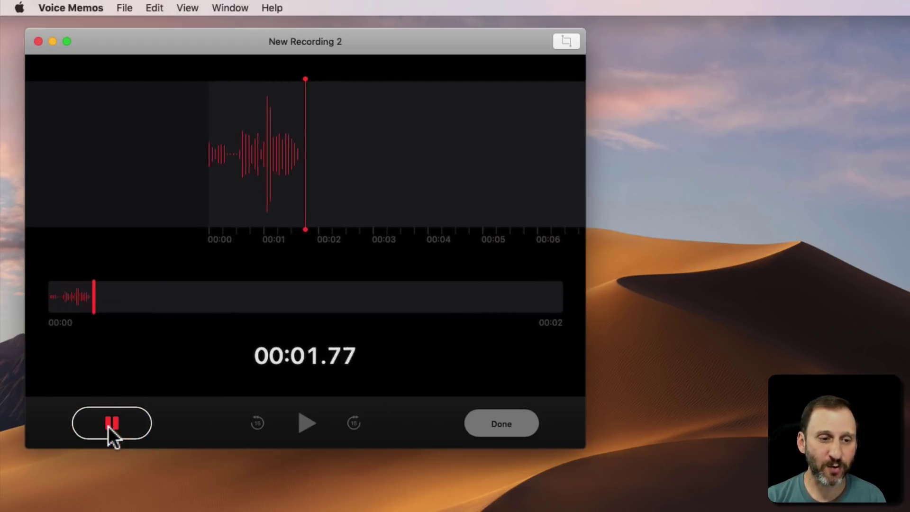
click(108, 426)
click(497, 424)
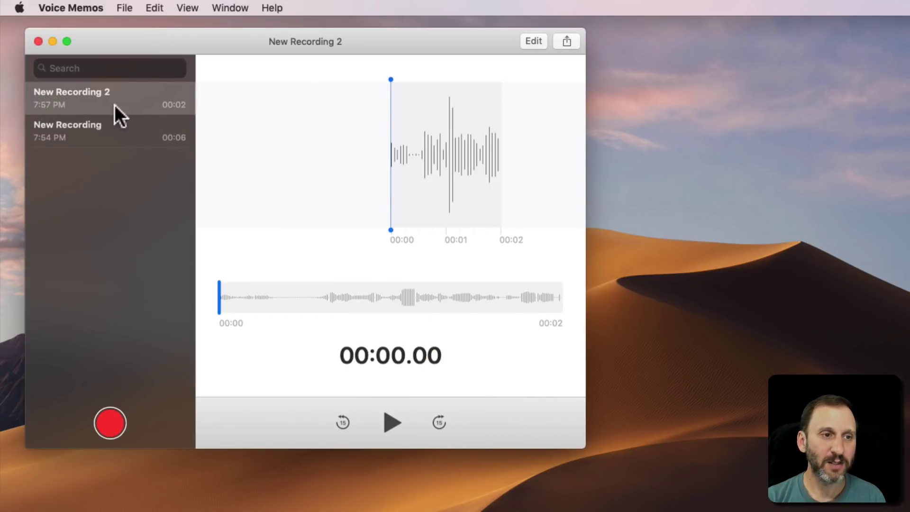
Export New Recording 2 from the recordings list to the desktop as an audio file.
click(93, 128)
click(90, 97)
drag(90, 98, 675, 114)
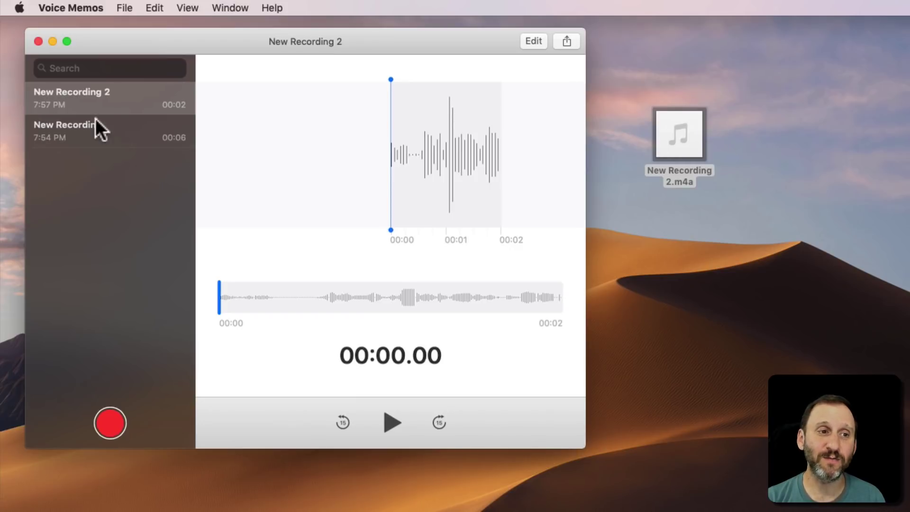
Look at the sharing options available for New Recording 2, and dismiss them without sharing.
click(98, 100)
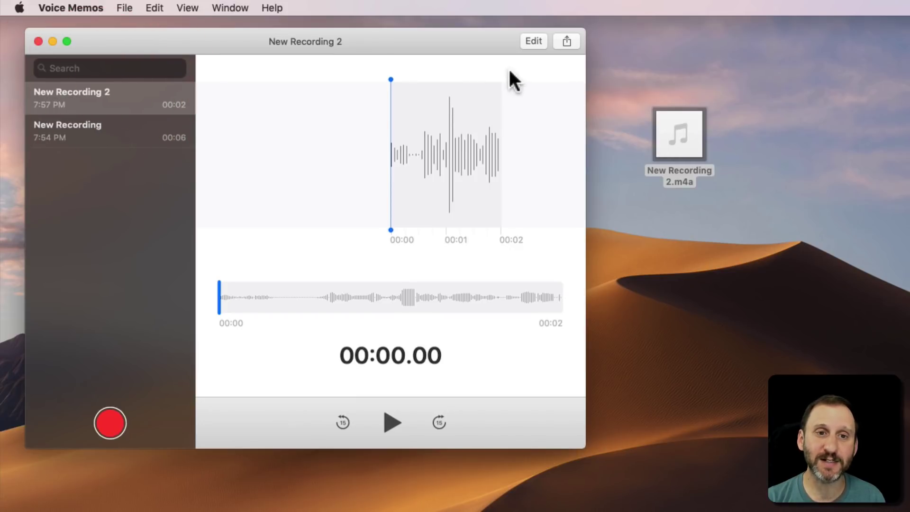
click(562, 43)
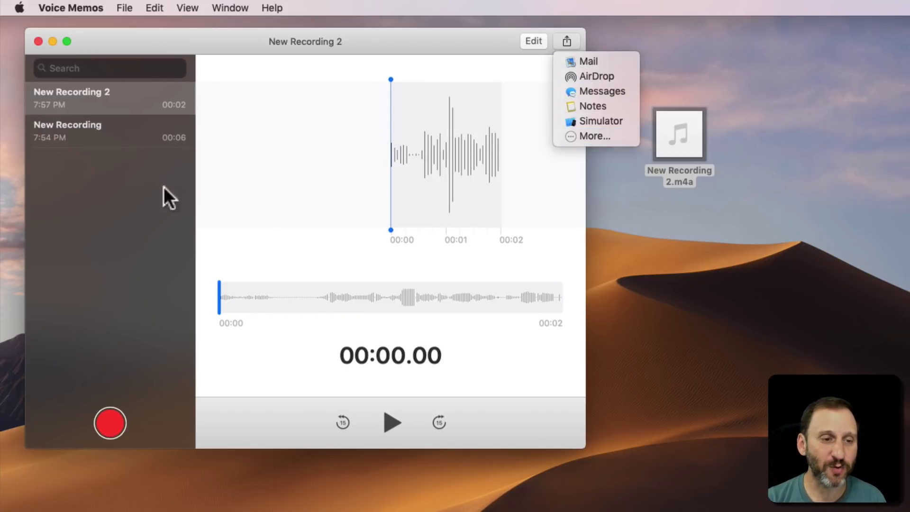
click(166, 208)
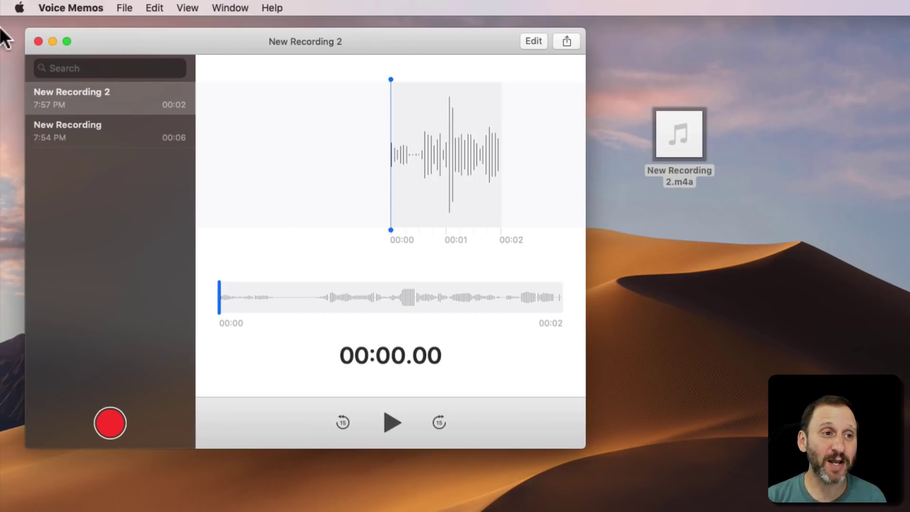
Switch to System Preferences and open the iCloud Drive options in the iCloud settings.
click(19, 8)
click(39, 46)
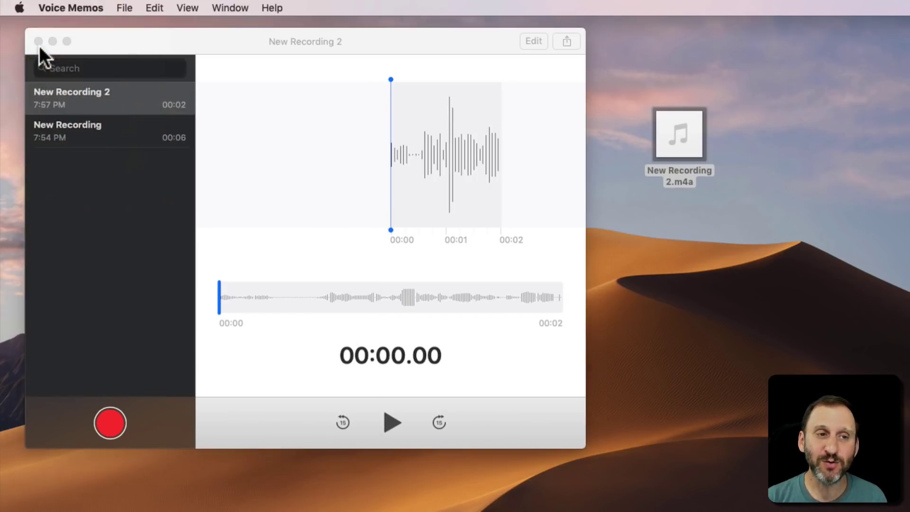
click(167, 244)
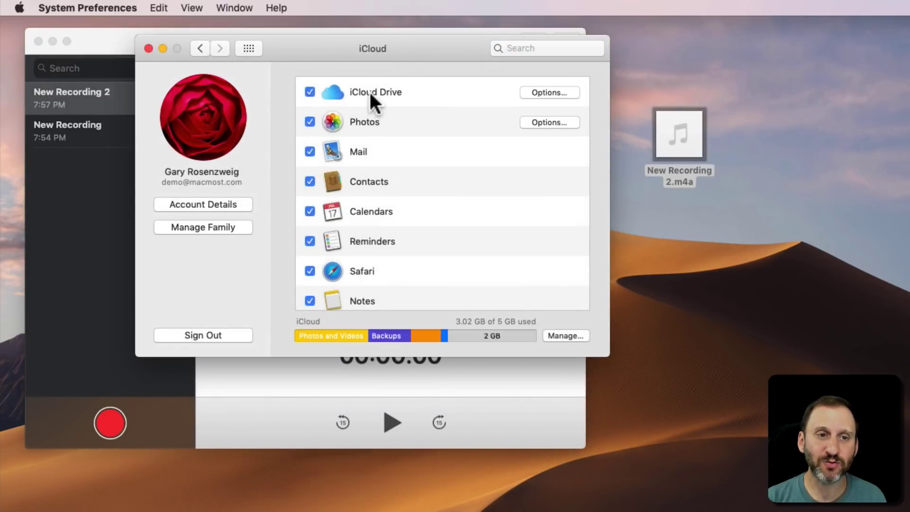
click(372, 92)
click(530, 92)
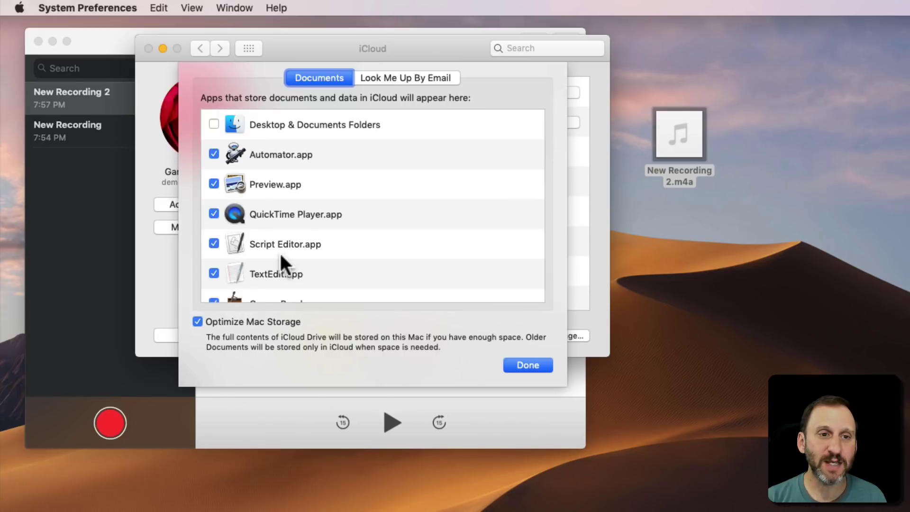
Check the iCloud Drive document apps for the Voice Memos entry, close the options, and return to Voice Memos.
scroll(283, 258, down, 8)
scroll(282, 258, up, 5)
scroll(281, 256, down, 10)
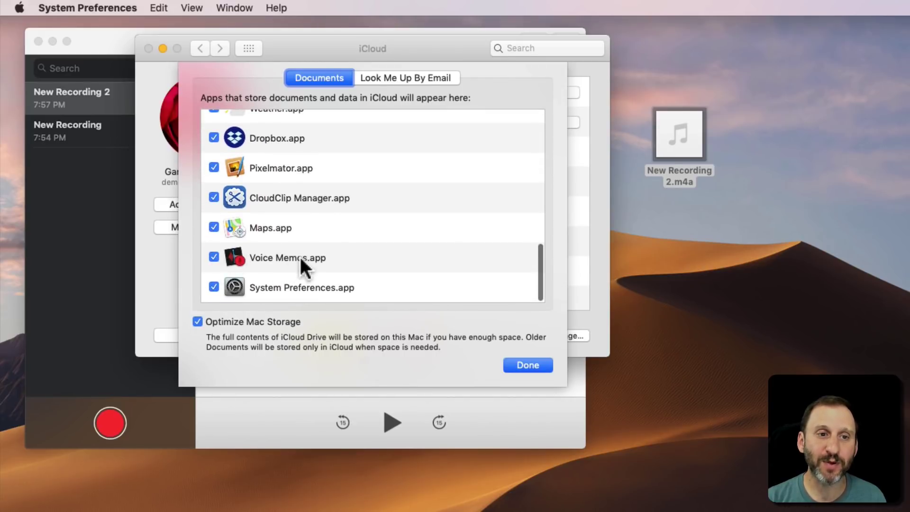
click(530, 353)
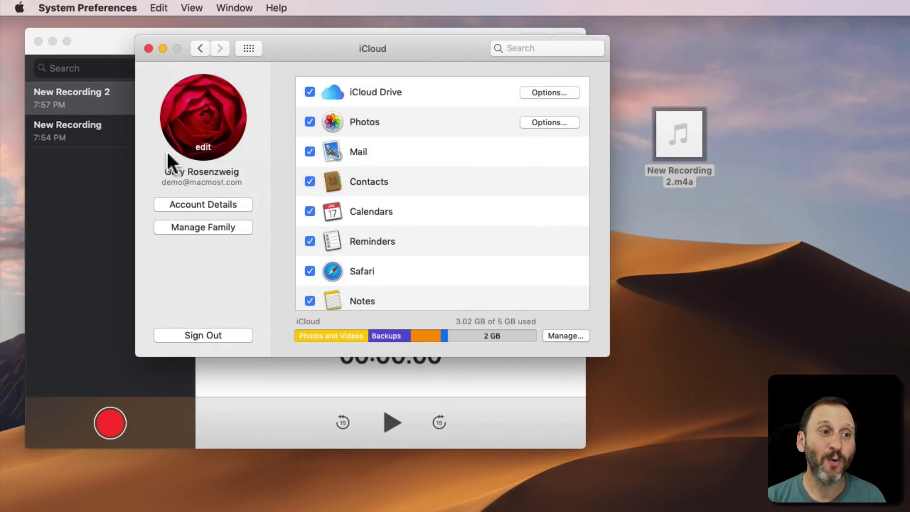
click(108, 41)
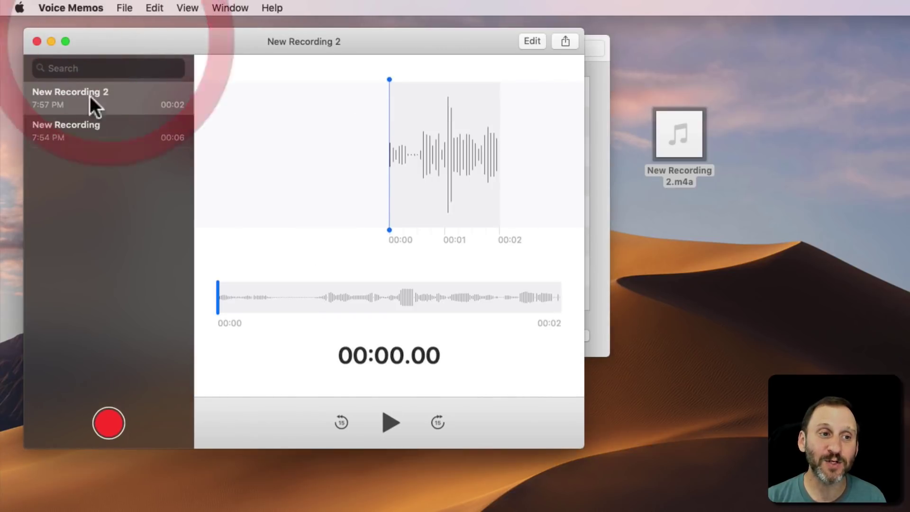